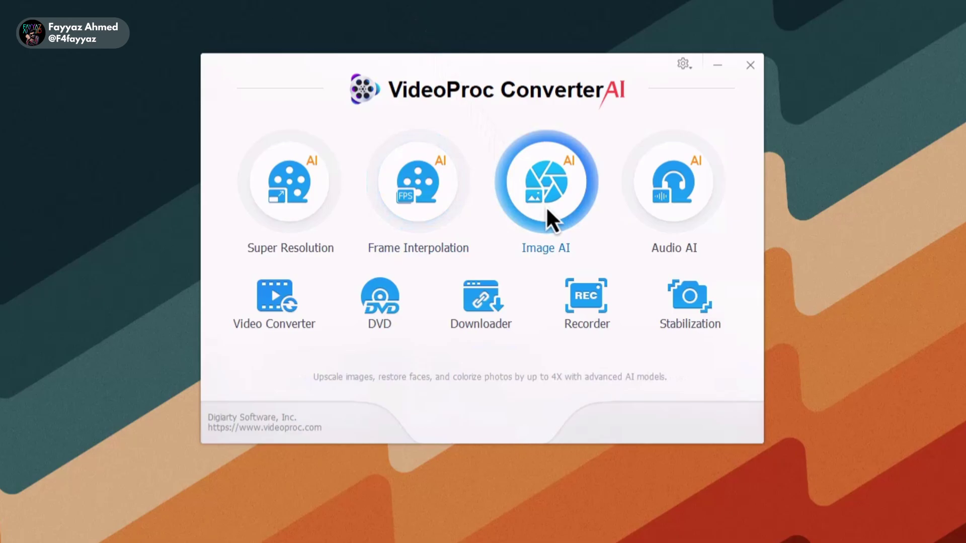
# - In Image AI, load Portrait of Young Woman(1), Platinum Blonde Hair and Young Woman in Red from Downloads
pyautogui.click(547, 211)
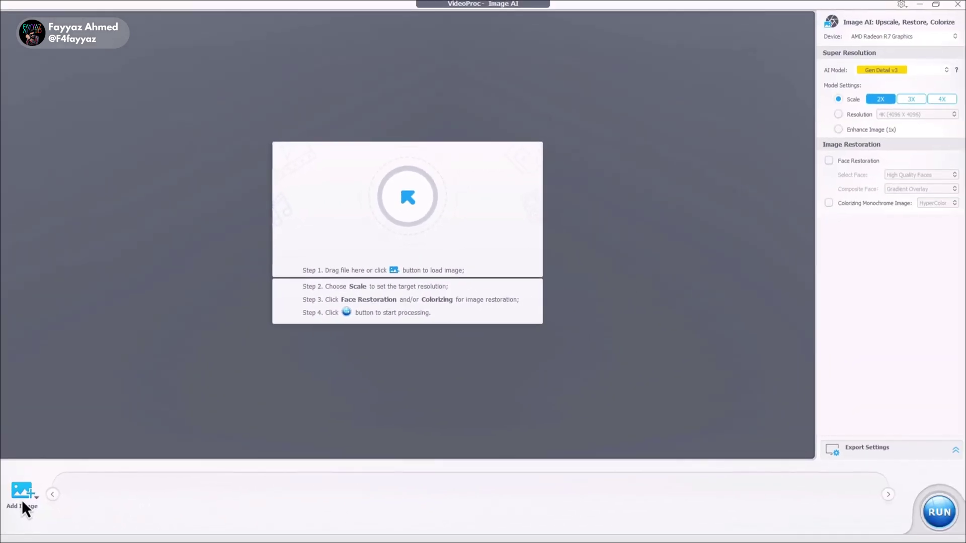
pyautogui.click(22, 500)
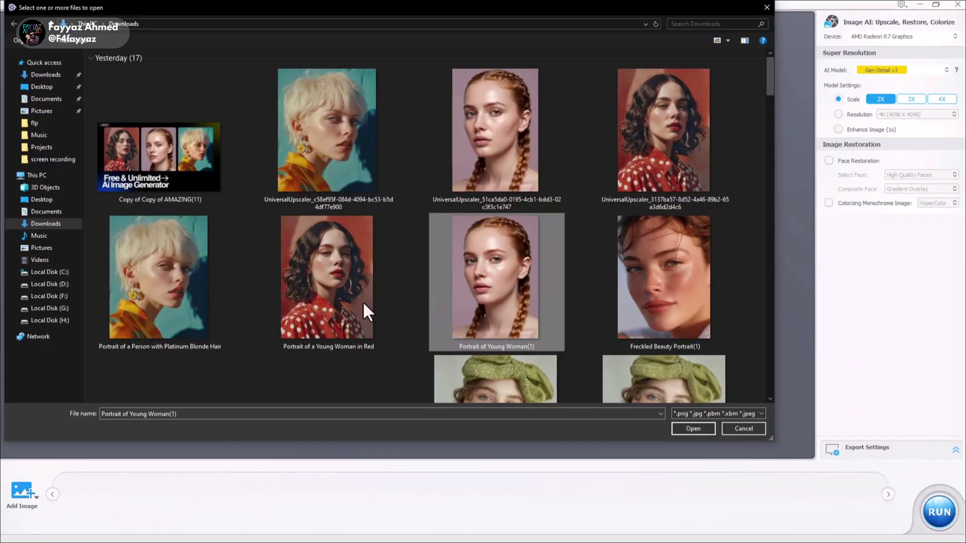
pyautogui.keyDown('ctrl'); pyautogui.click(169, 313); pyautogui.keyUp('ctrl')
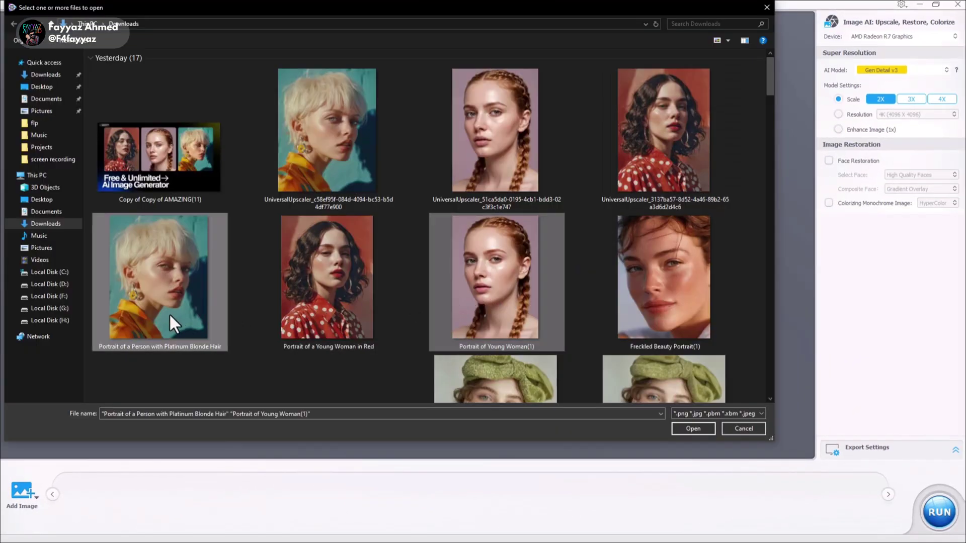
pyautogui.keyDown('ctrl'); pyautogui.click(330, 274); pyautogui.keyUp('ctrl')
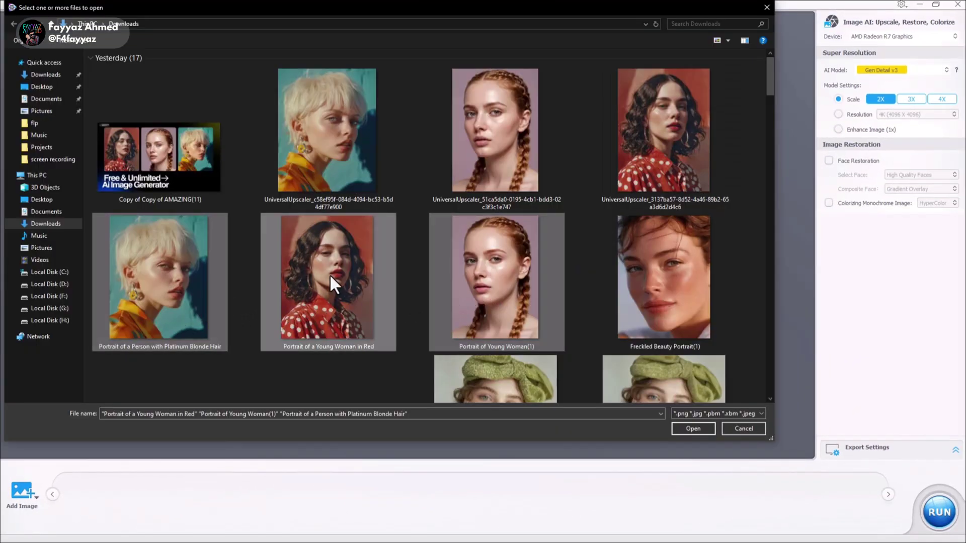
pyautogui.click(693, 428)
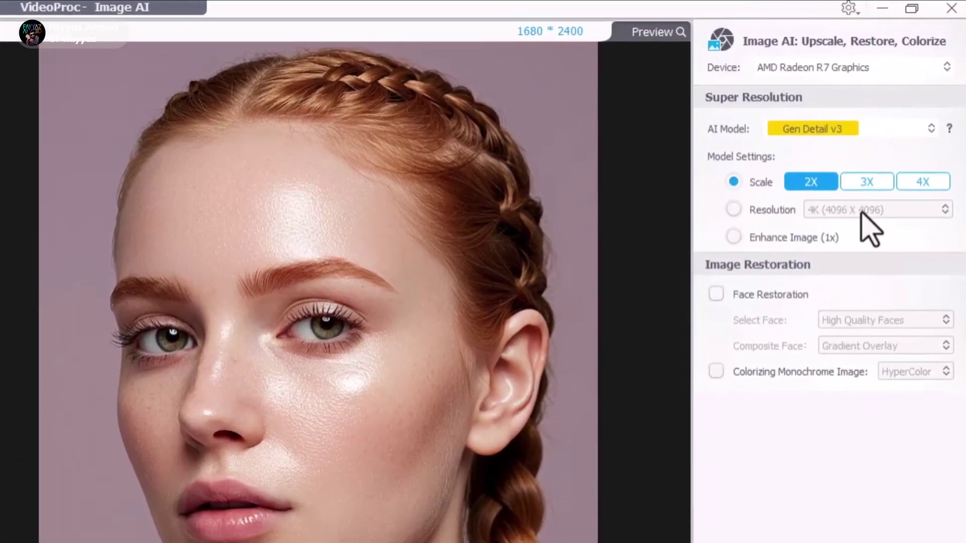
# - Review the Device and AI Model lists, keeping AMD Radeon R7 Graphics and Gen Detail v3
pyautogui.click(895, 71)
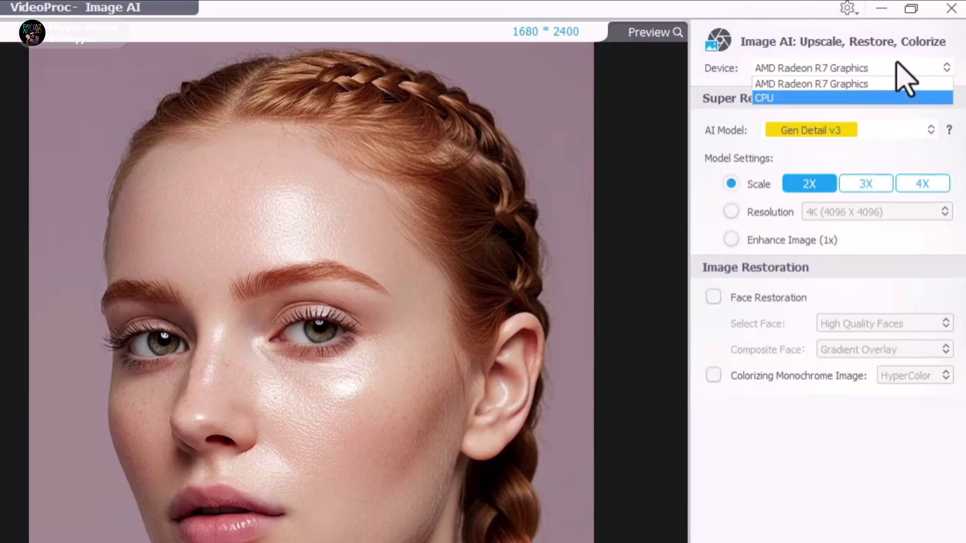
pyautogui.click(908, 60)
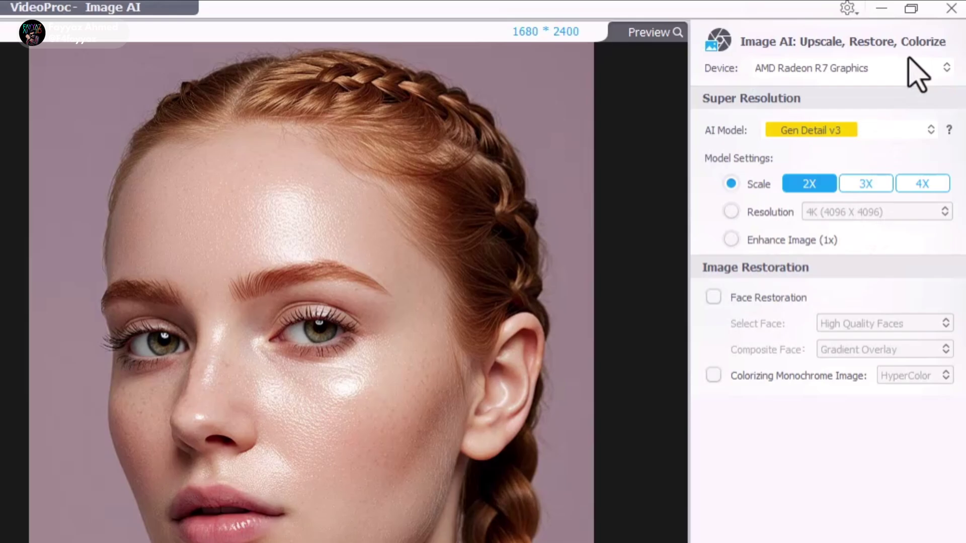
pyautogui.click(867, 142)
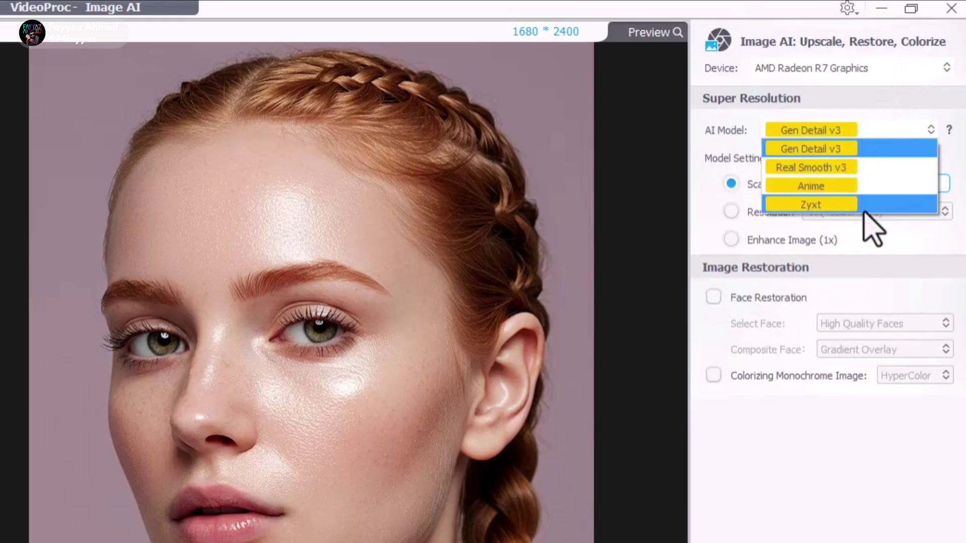
pyautogui.press('Up')
pyautogui.press('Up')
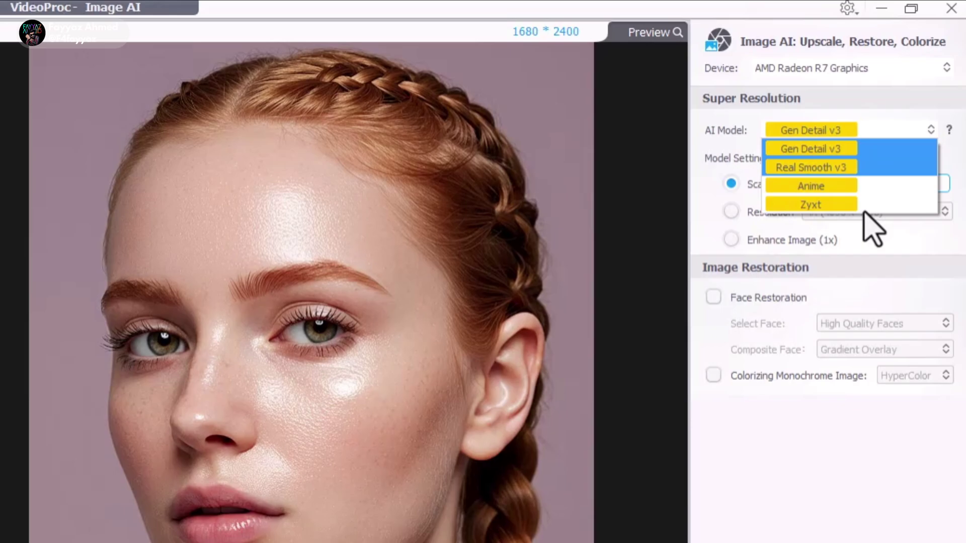
pyautogui.press('Up')
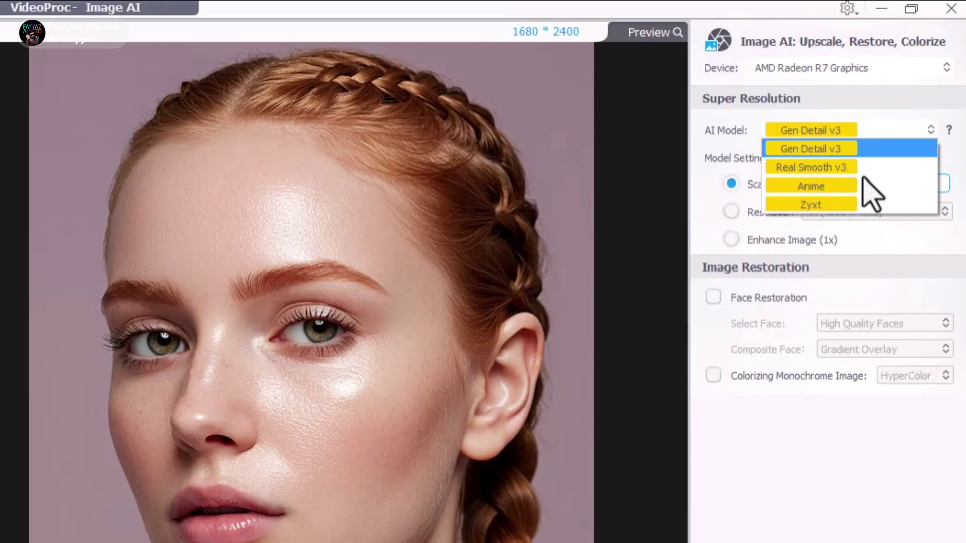
# - Keep Gen Detail v3 and switch from 2X scale to a 4K (4096 X 4096) target resolution
pyautogui.click(862, 149)
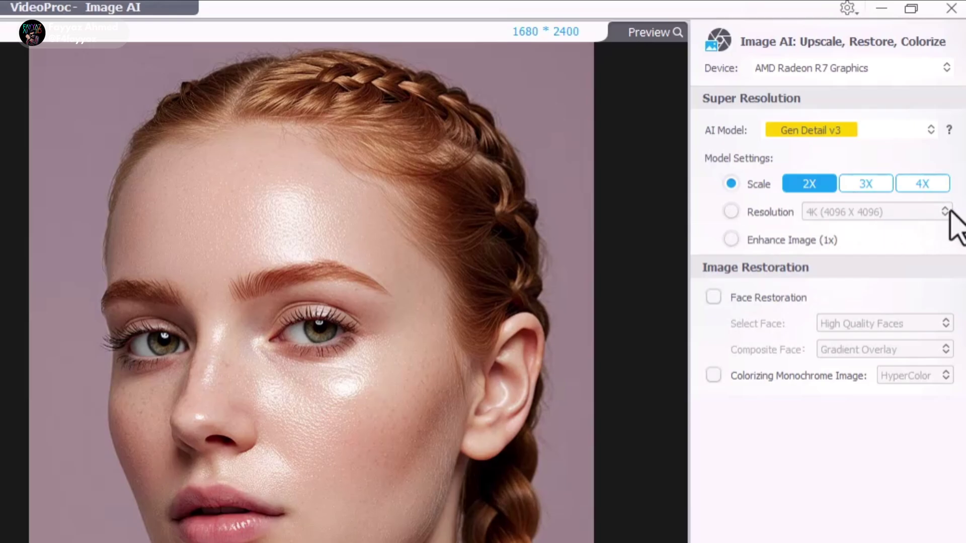
pyautogui.click(731, 211)
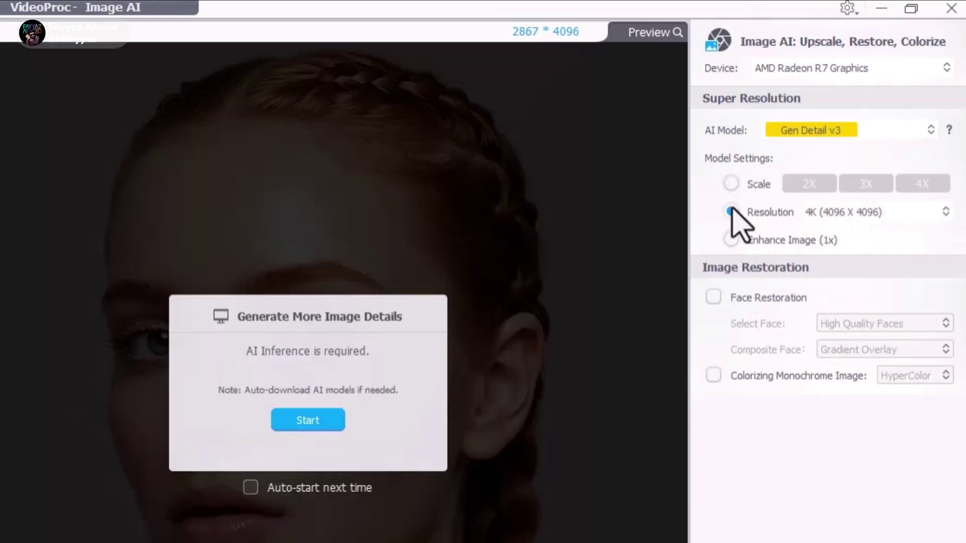
pyautogui.click(860, 210)
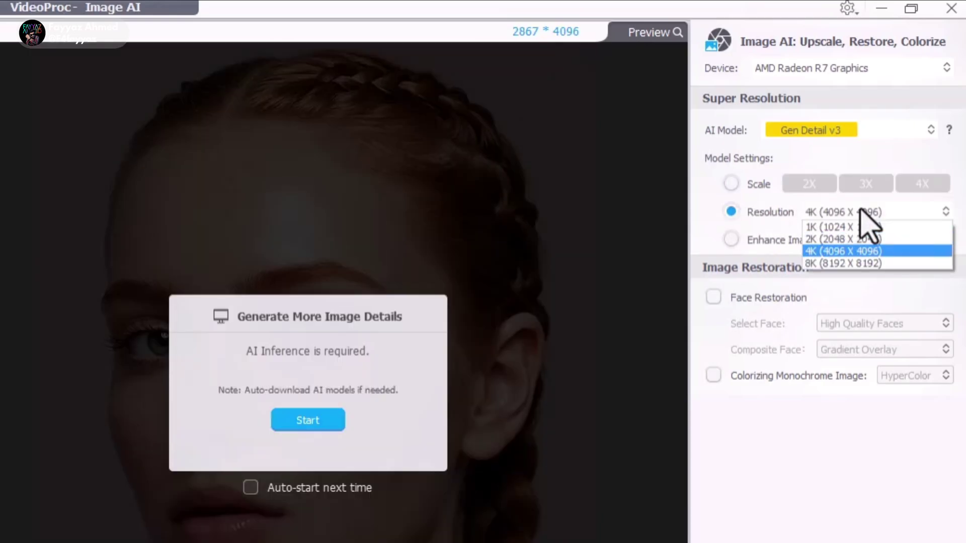
pyautogui.press('Down')
pyautogui.press('Up')
pyautogui.press('Up')
pyautogui.press('Up')
pyautogui.press('Down')
pyautogui.press('Down')
pyautogui.click(735, 211)
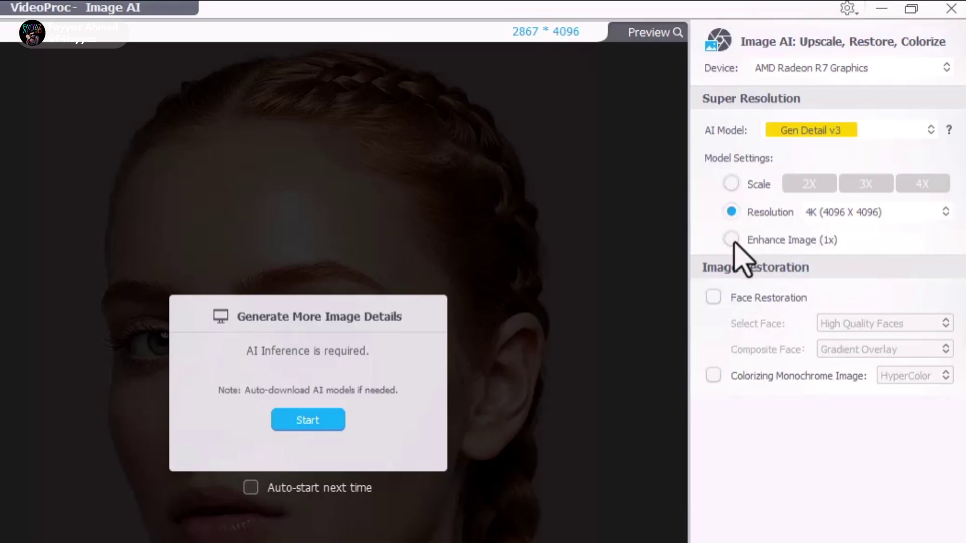
# - Enable Face Restoration with High Quality Faces selection and Gradient Overlay compositing
pyautogui.click(714, 297)
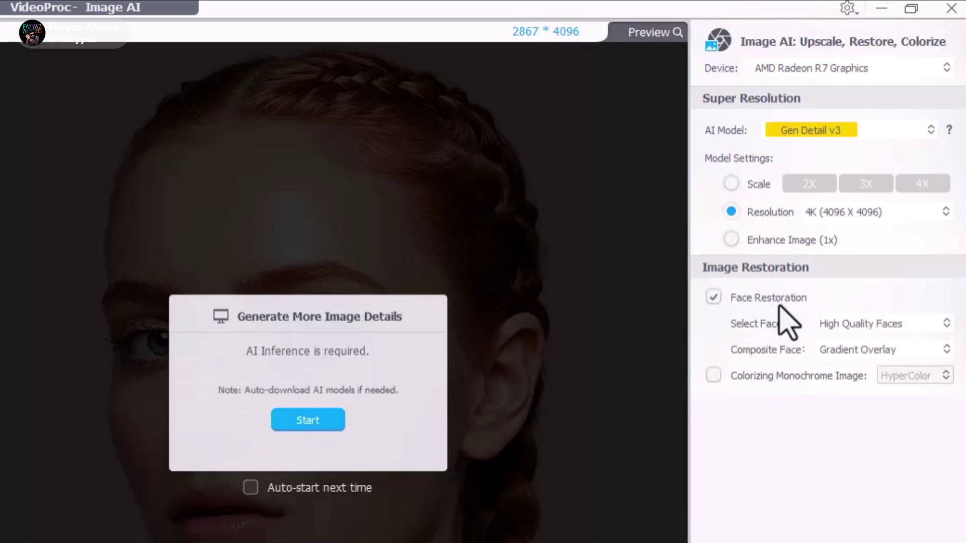
pyautogui.click(903, 326)
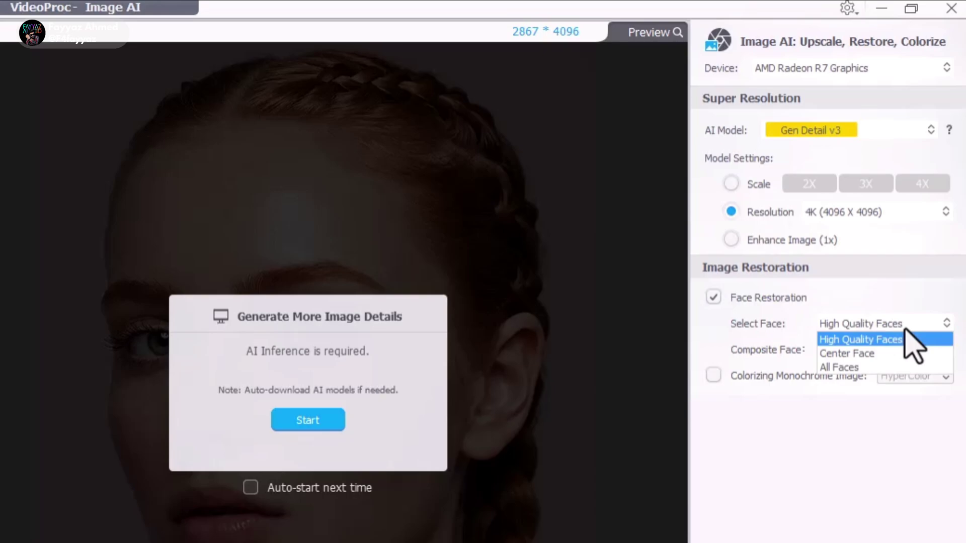
pyautogui.press('Down')
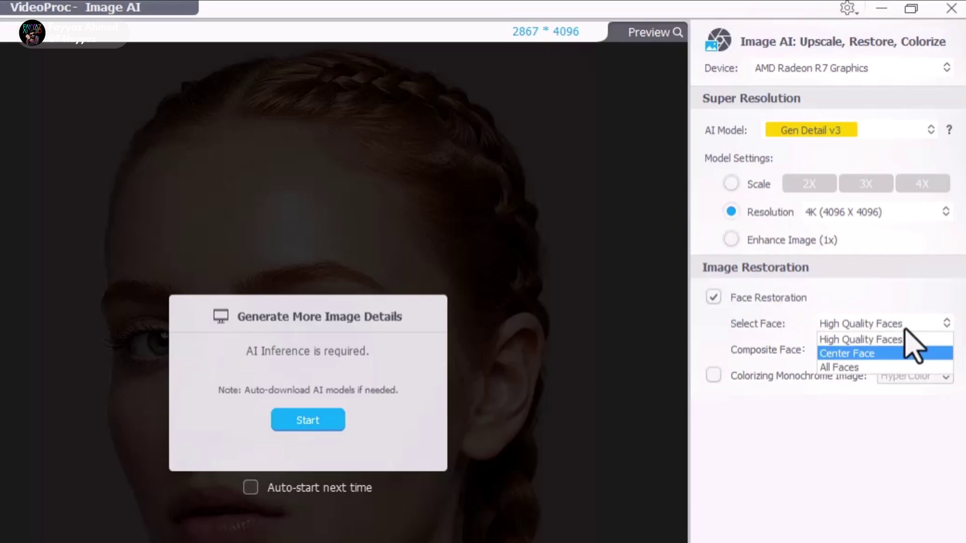
pyautogui.press('Down')
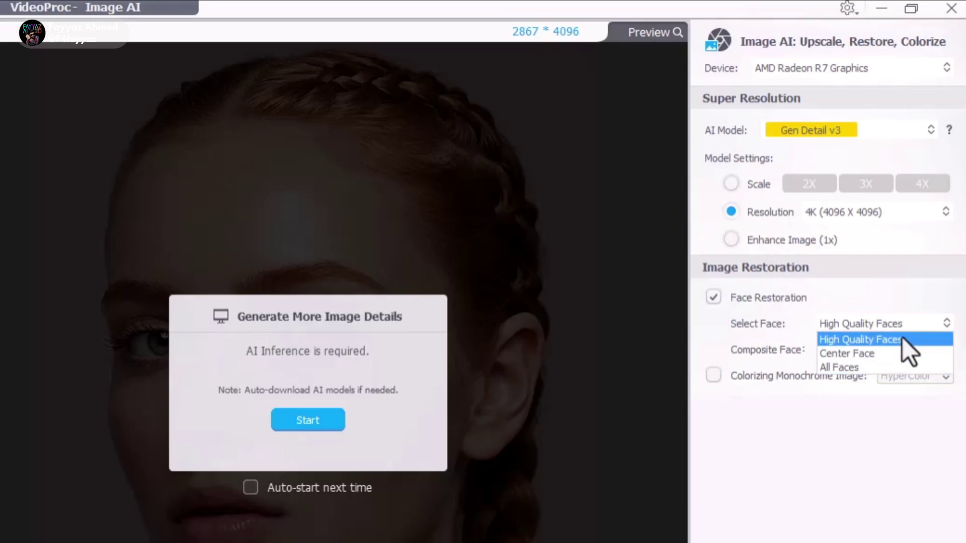
pyautogui.click(901, 338)
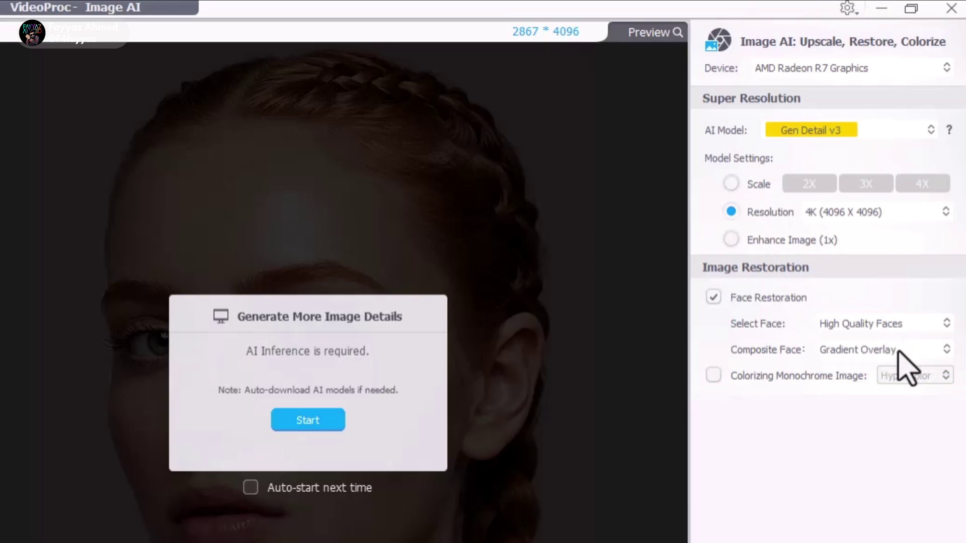
pyautogui.click(900, 348)
pyautogui.press('Up')
pyautogui.press('Down')
pyautogui.press('Down')
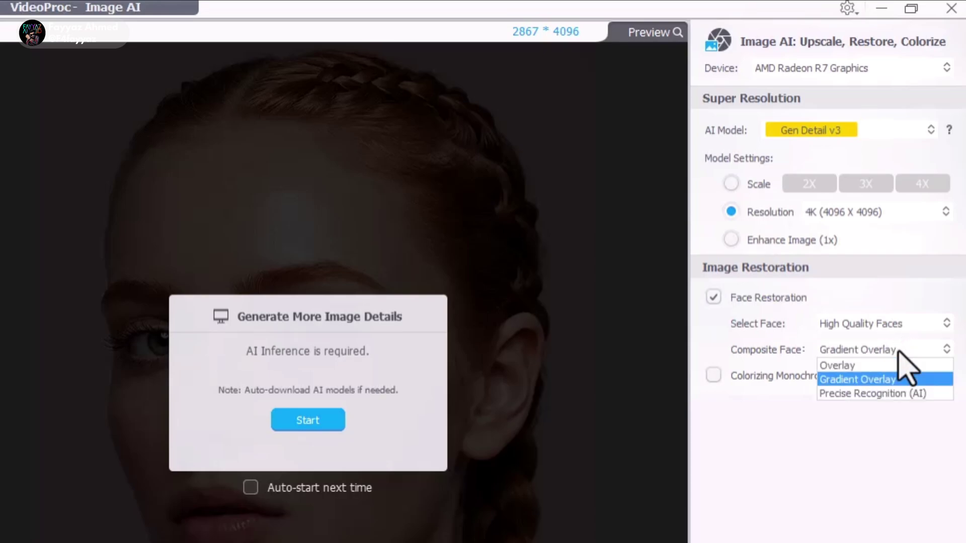
pyautogui.click(928, 380)
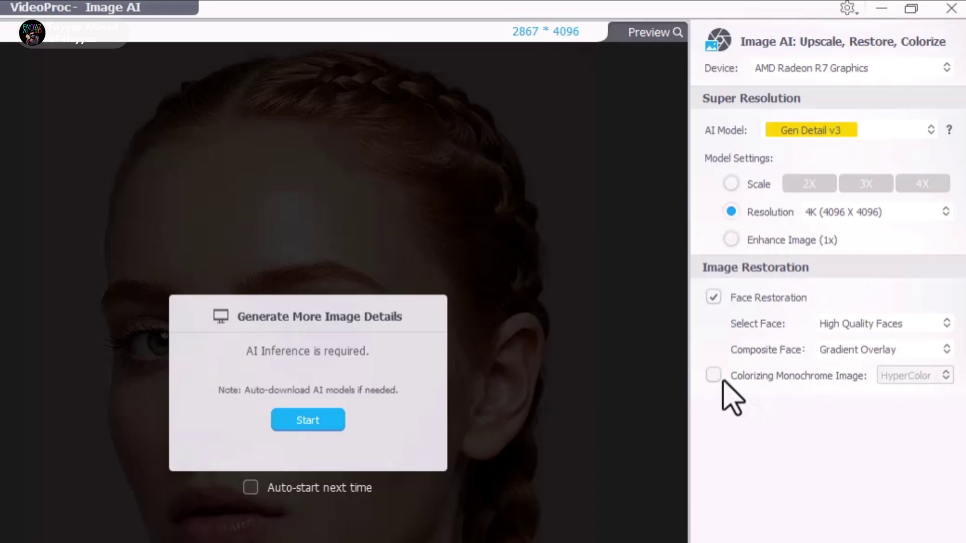
# - Try Colorizing Monochrome Image with the HyperColor model, then leave colorizing off
pyautogui.click(713, 377)
pyautogui.click(924, 383)
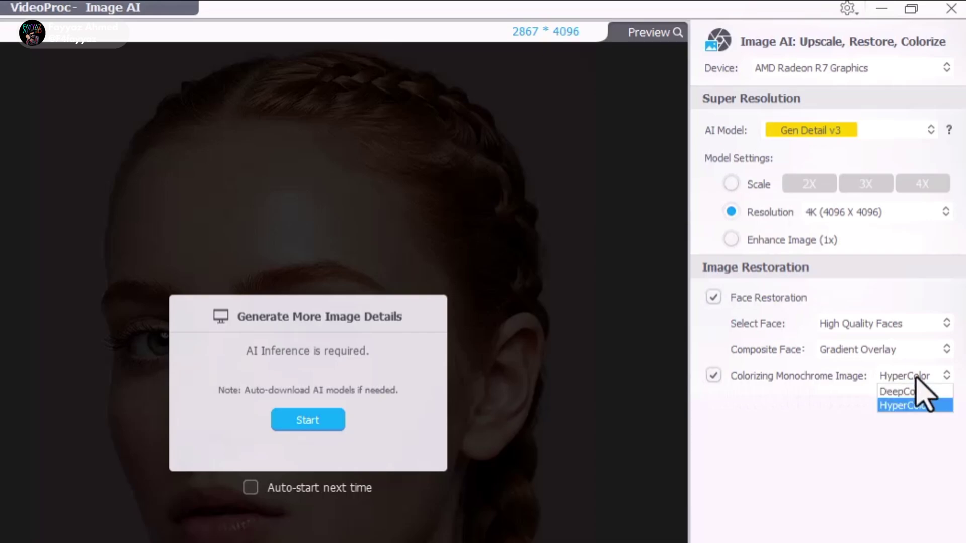
pyautogui.click(721, 383)
pyautogui.click(715, 376)
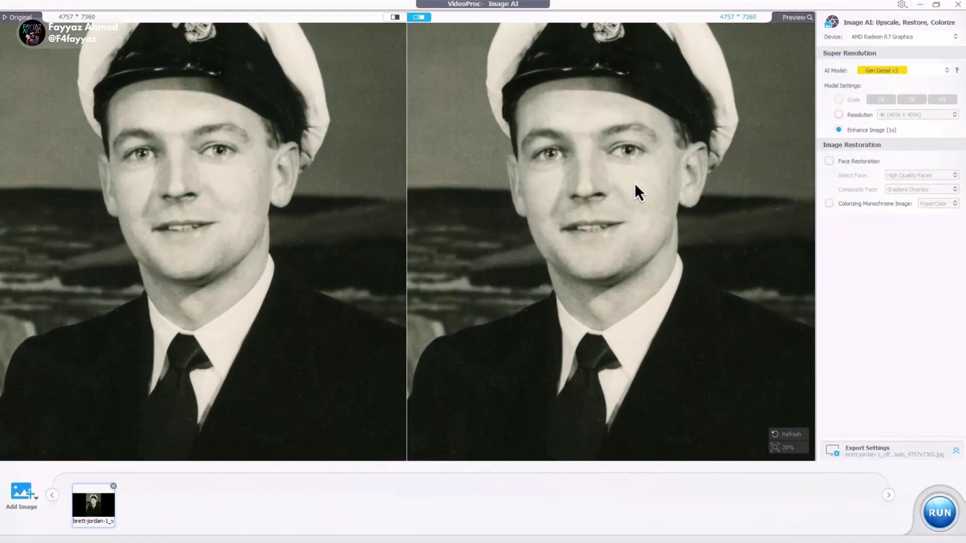
# - Set the sailor photo to Gen Detail v3 with a 4K (4096 X 4096) target resolution
pyautogui.scroll(2, 635, 182)
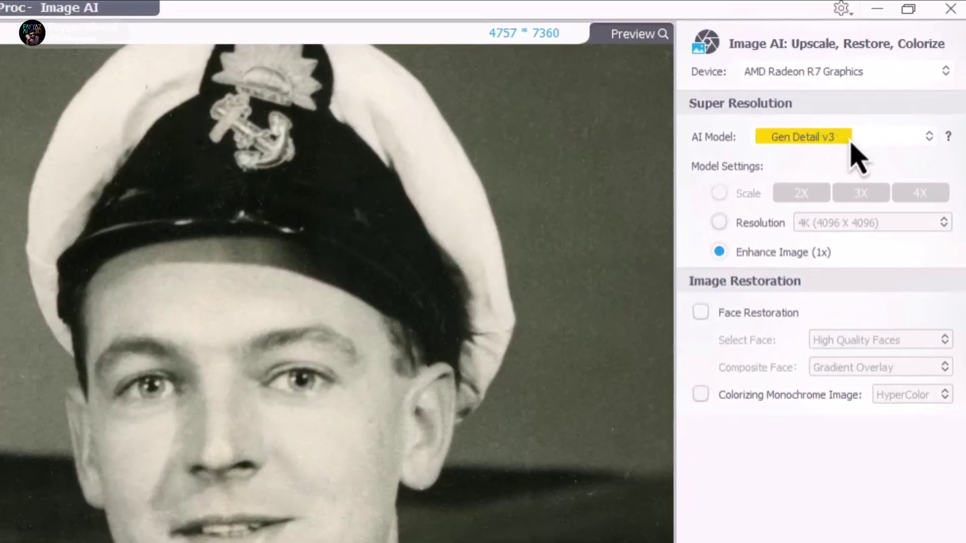
pyautogui.click(853, 145)
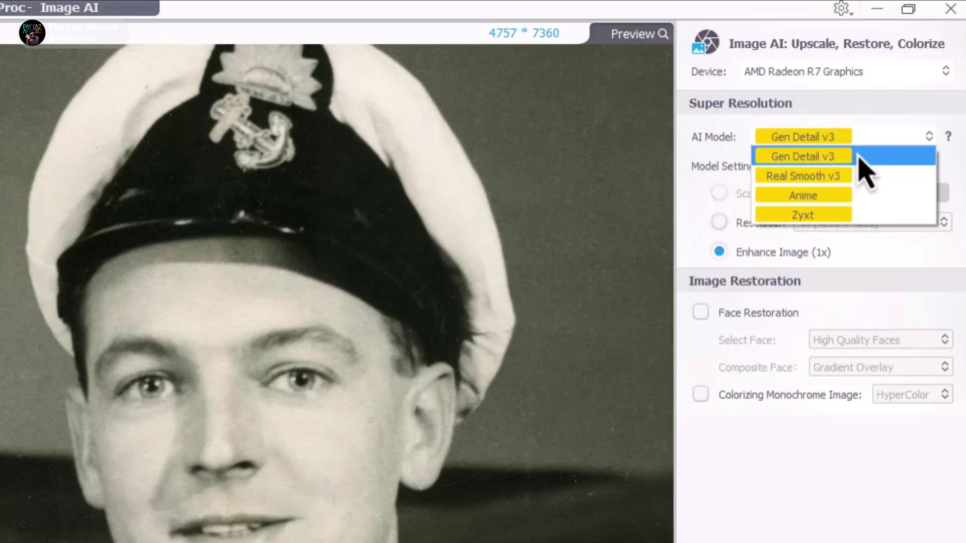
pyautogui.click(858, 157)
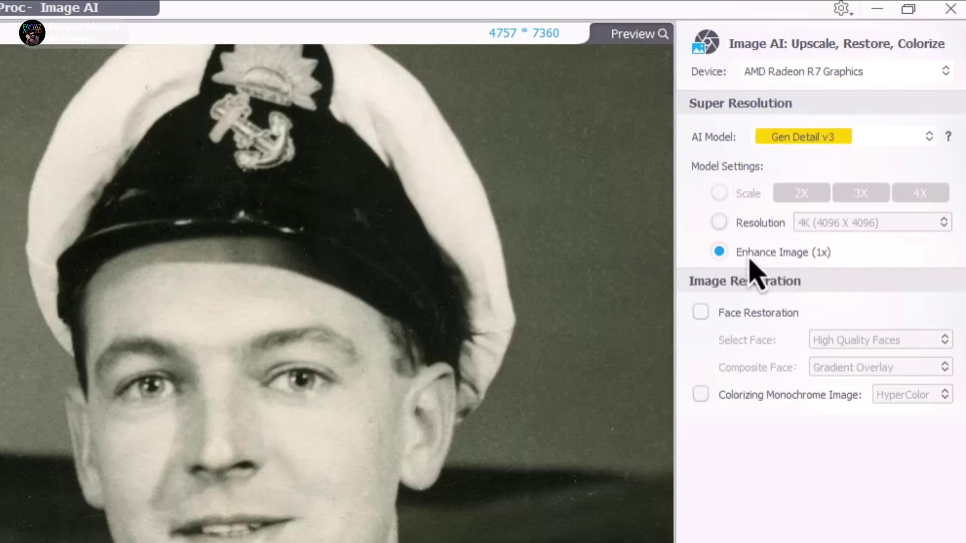
pyautogui.click(719, 225)
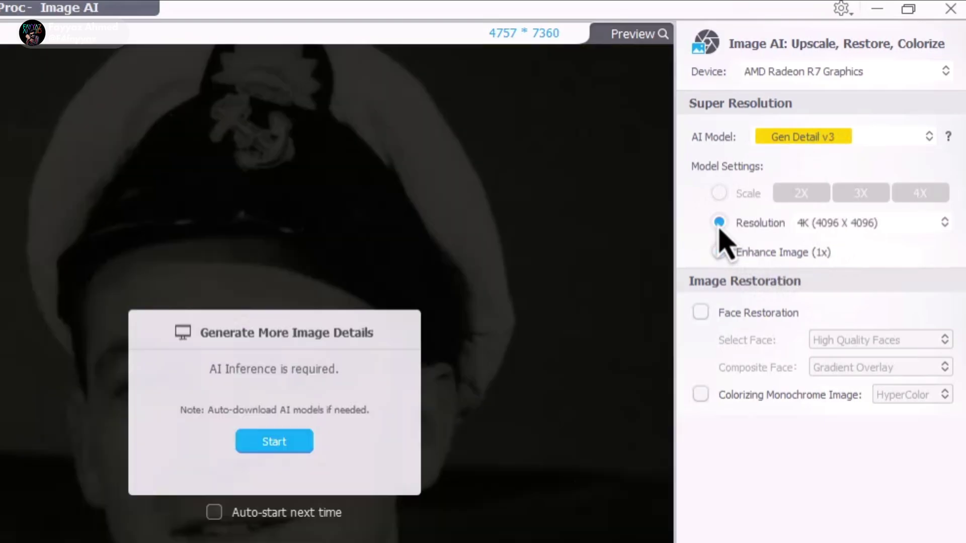
pyautogui.click(852, 225)
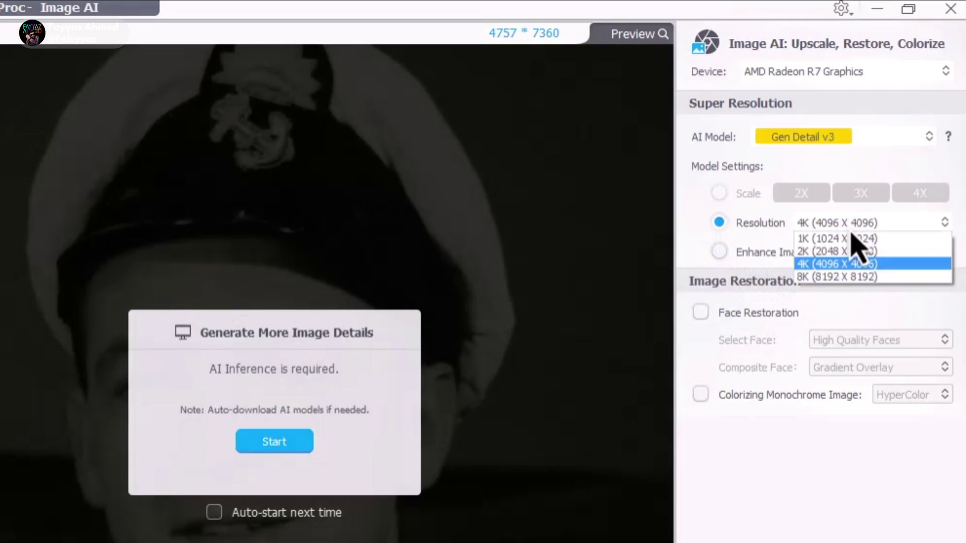
pyautogui.click(853, 266)
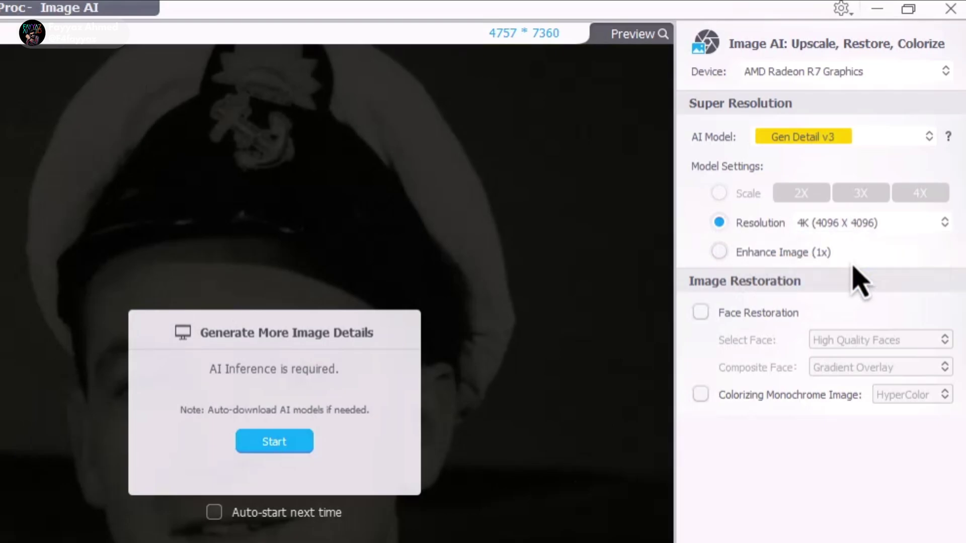
# - Enable Face Restoration on High Quality Faces with Precise Recognition (AI) compositing, and start inference
pyautogui.click(701, 313)
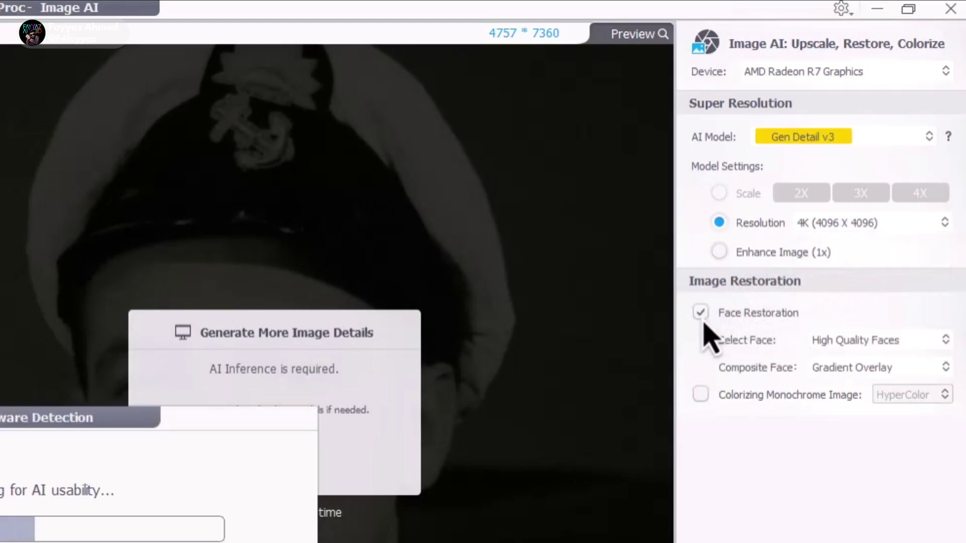
pyautogui.click(881, 340)
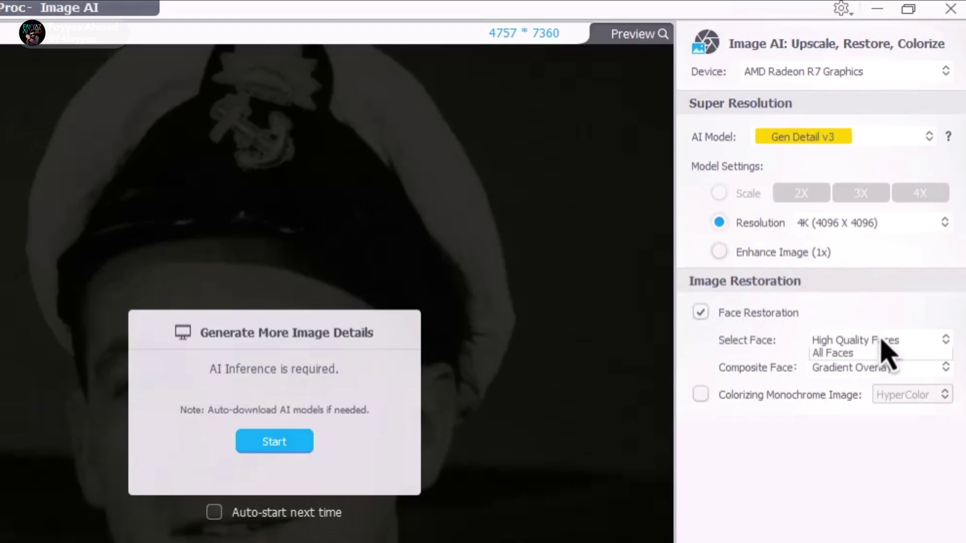
pyautogui.click(884, 356)
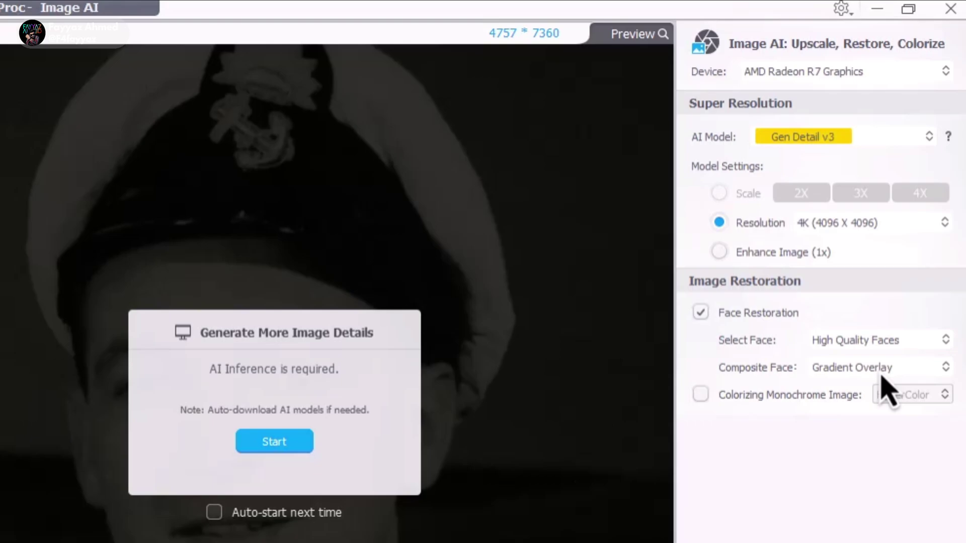
pyautogui.click(881, 371)
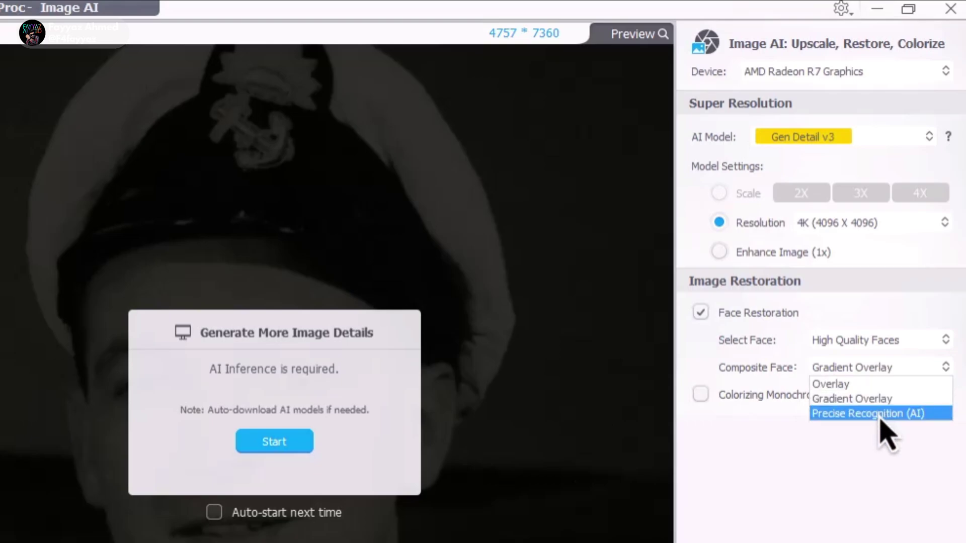
pyautogui.click(881, 414)
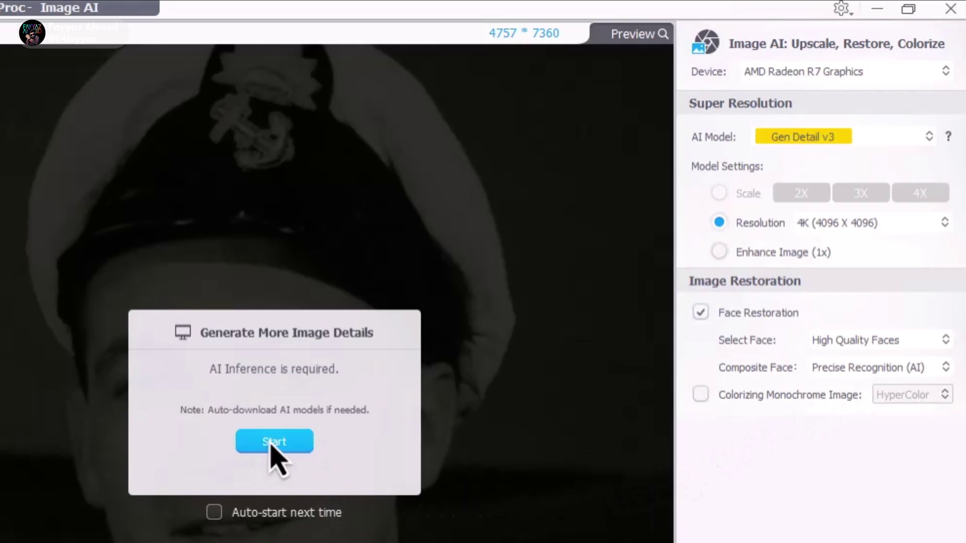
pyautogui.click(274, 442)
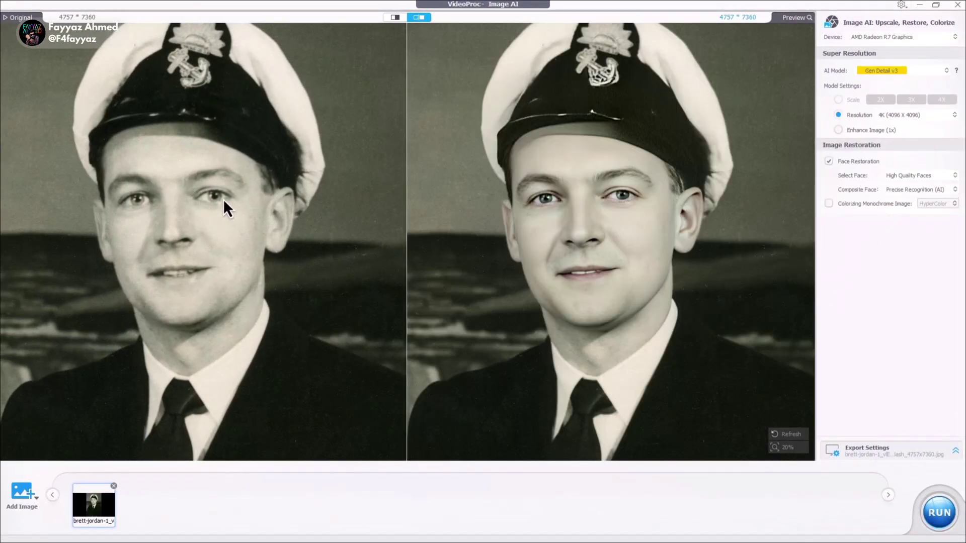
pyautogui.scroll(4, 222, 198)
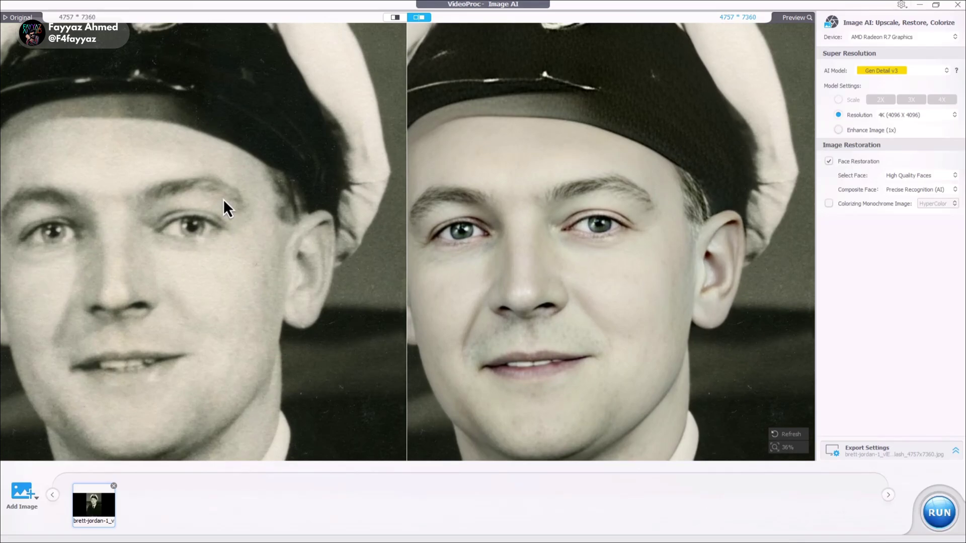
pyautogui.moveTo(92, 178); pyautogui.dragTo(213, 155)
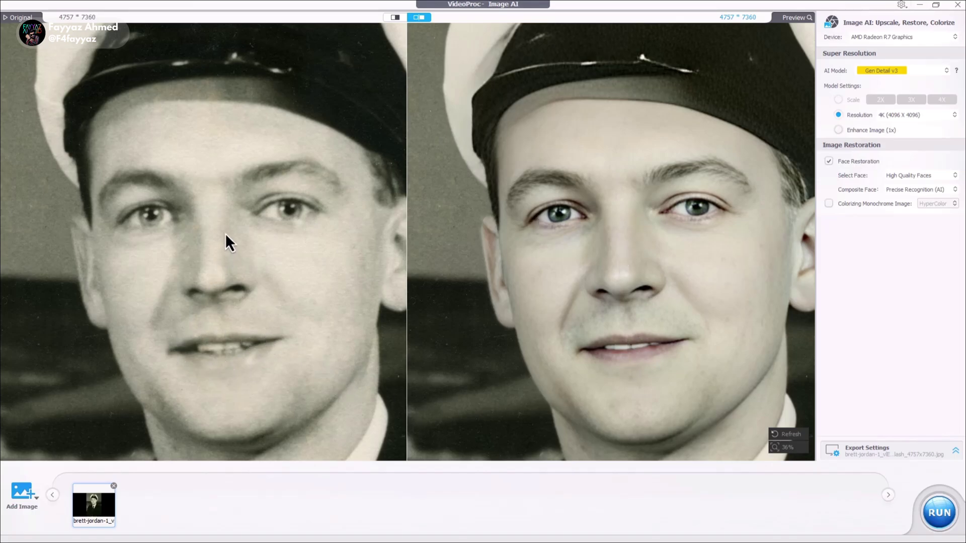
pyautogui.scroll(-5, 233, 206)
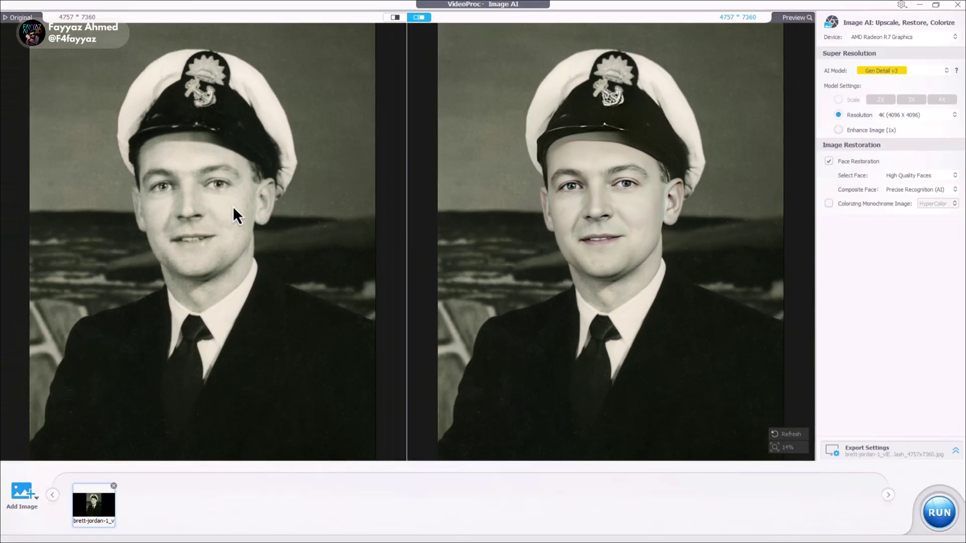
pyautogui.scroll(-1, 232, 207)
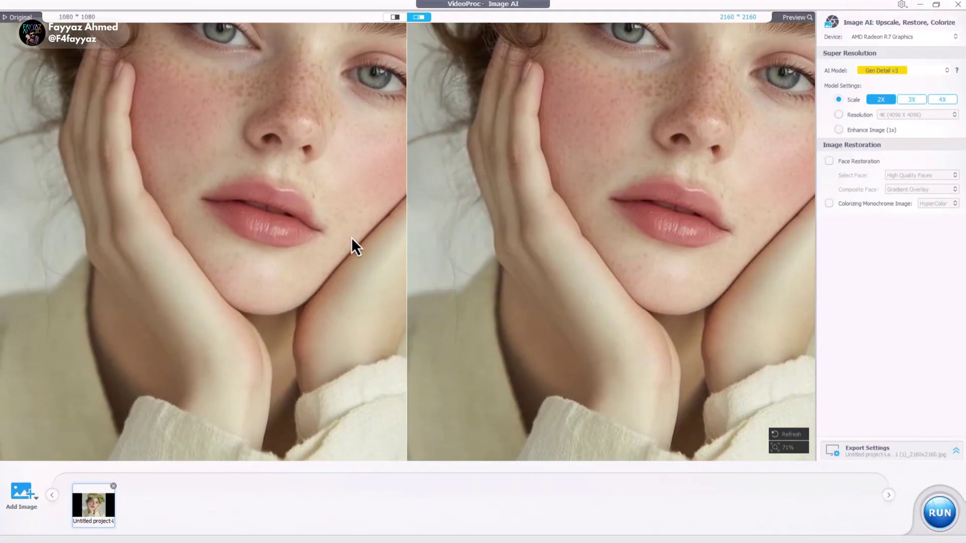
# - Set the freckled portrait to Gen Detail v3 at 4X (4320×4320) with Face Restoration on
pyautogui.moveTo(351, 237); pyautogui.dragTo(233, 232)
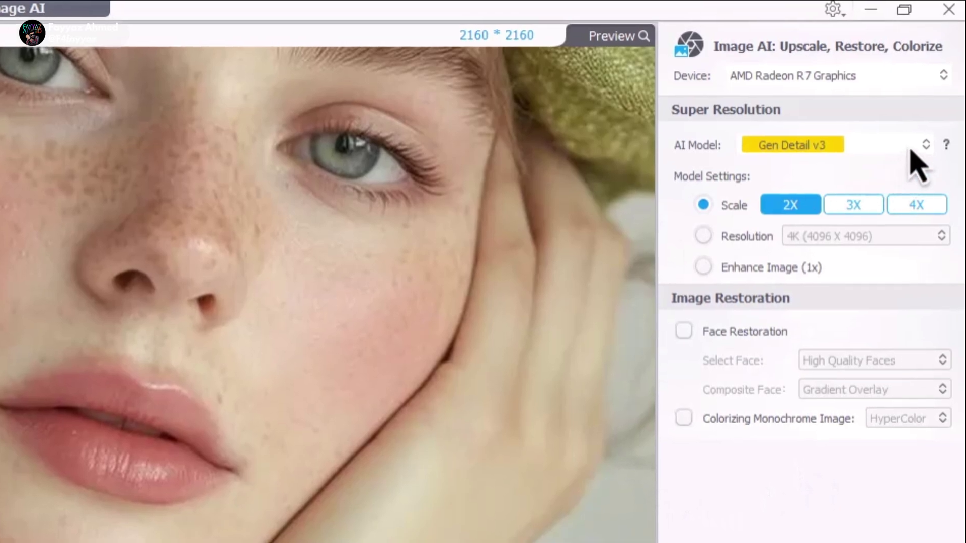
pyautogui.click(941, 71)
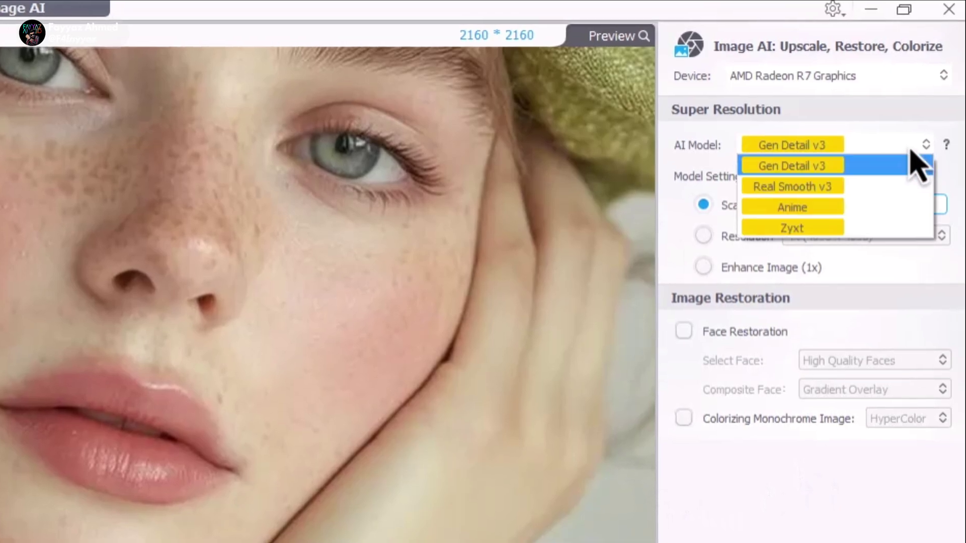
pyautogui.click(871, 168)
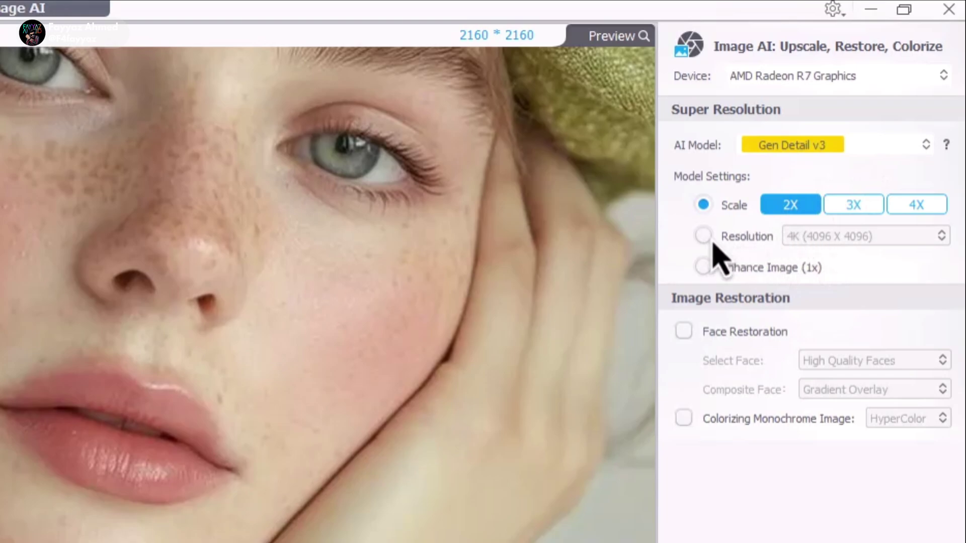
pyautogui.click(917, 204)
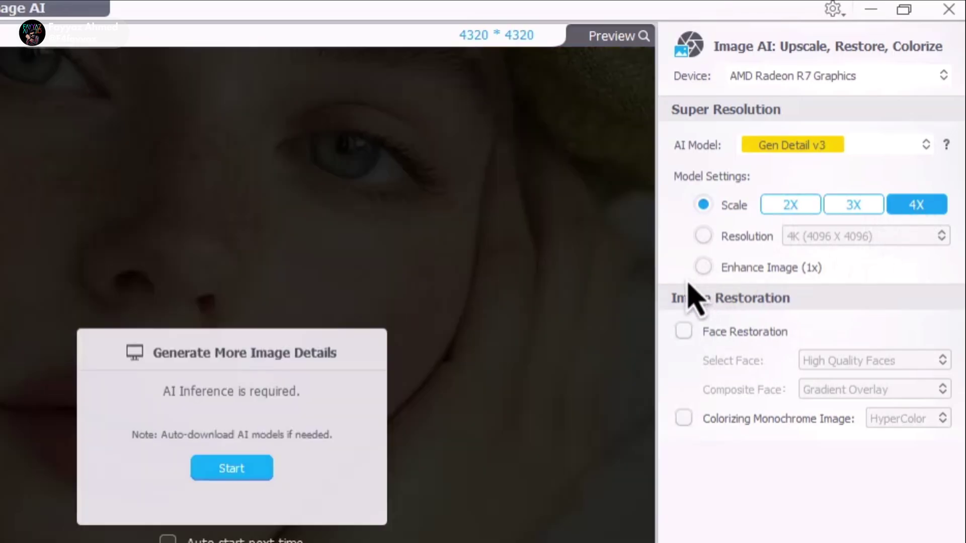
pyautogui.click(685, 333)
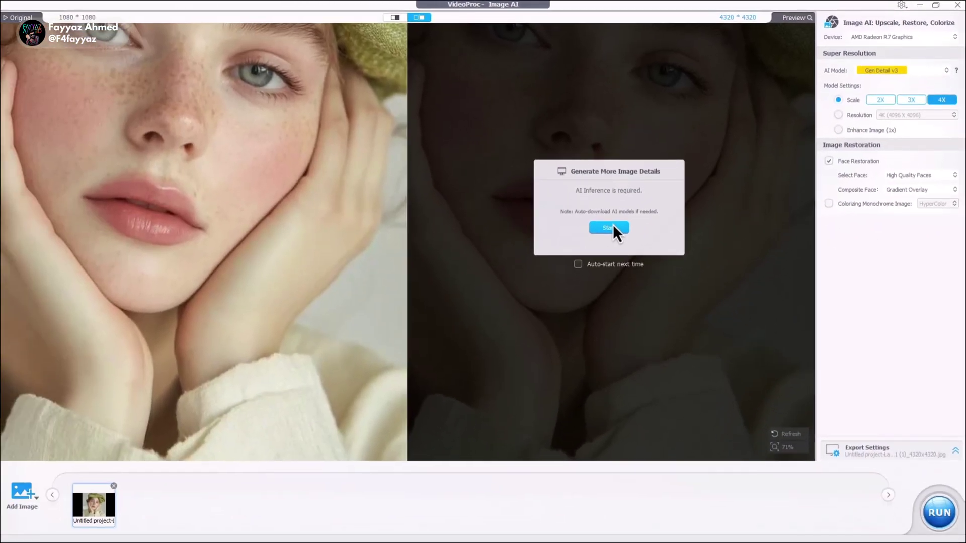
# - Run AI inference on the 4320×4320 portrait and export the result with RUN
pyautogui.click(240, 463)
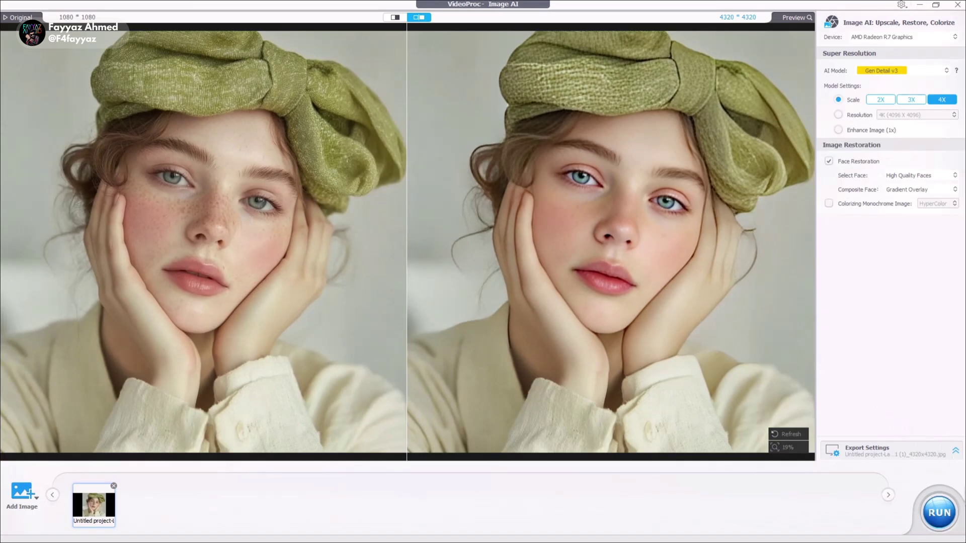
pyautogui.click(941, 509)
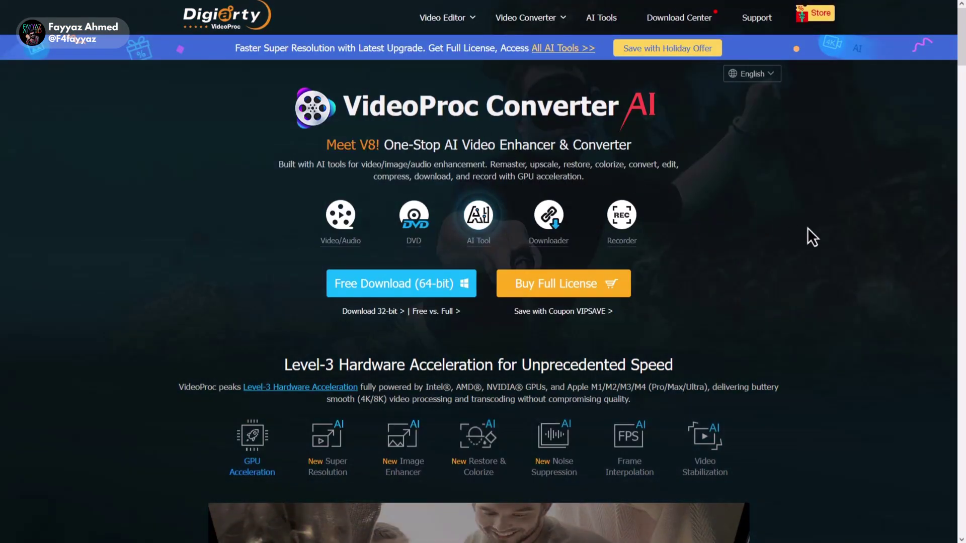
pyautogui.scroll(-8, 850, 241)
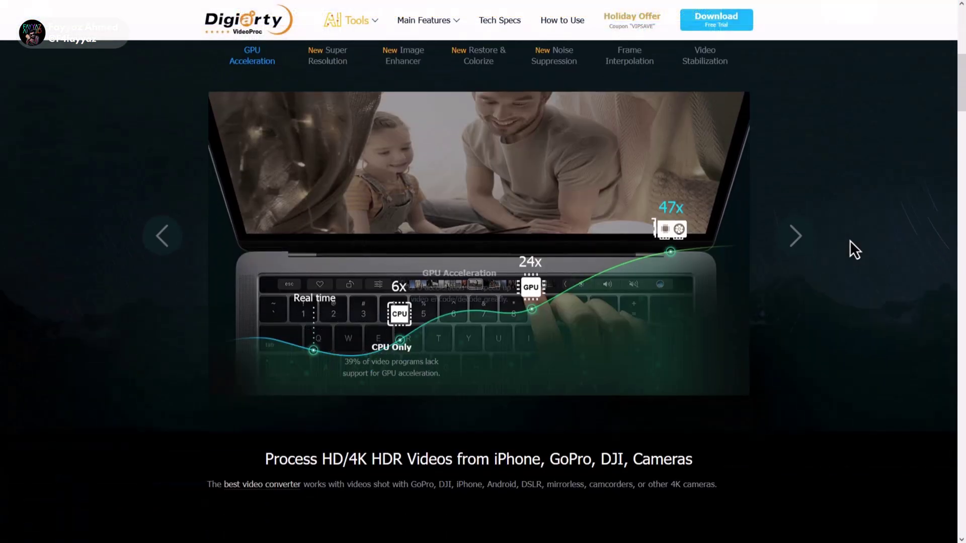
pyautogui.scroll(8, 849, 240)
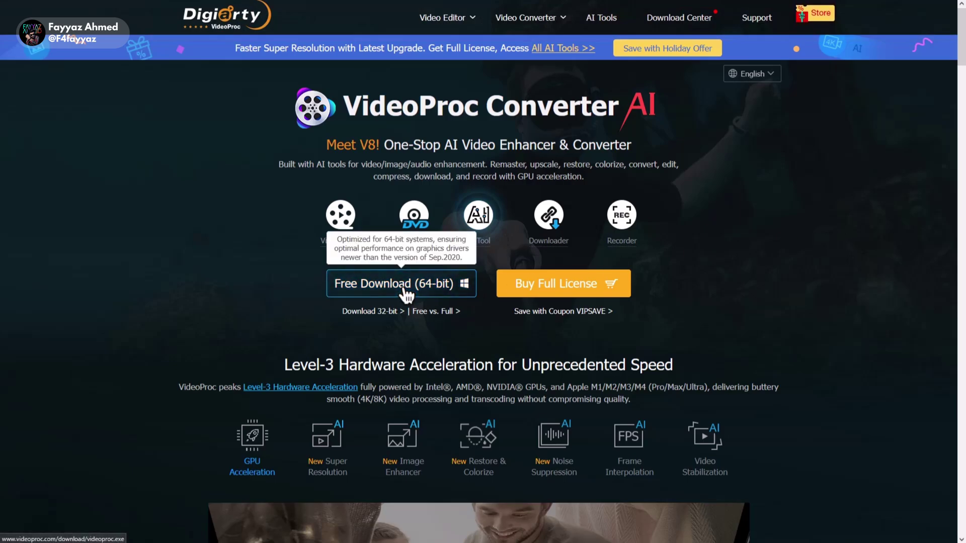
# - Open Buy Full License to view Premium 365 ($25.95), Lifetime ($45.95) and Family ($57.95) plans
pyautogui.click(576, 291)
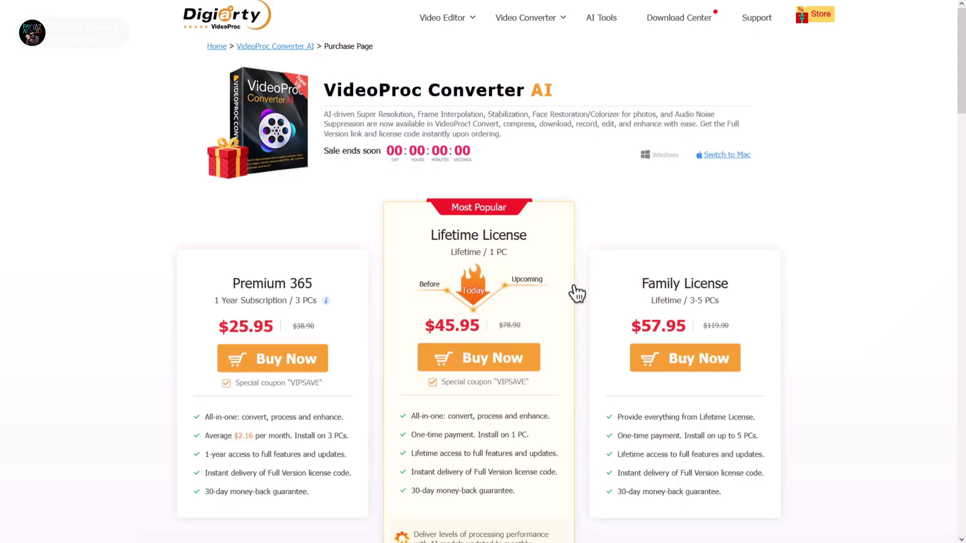
pyautogui.scroll(-2, 576, 291)
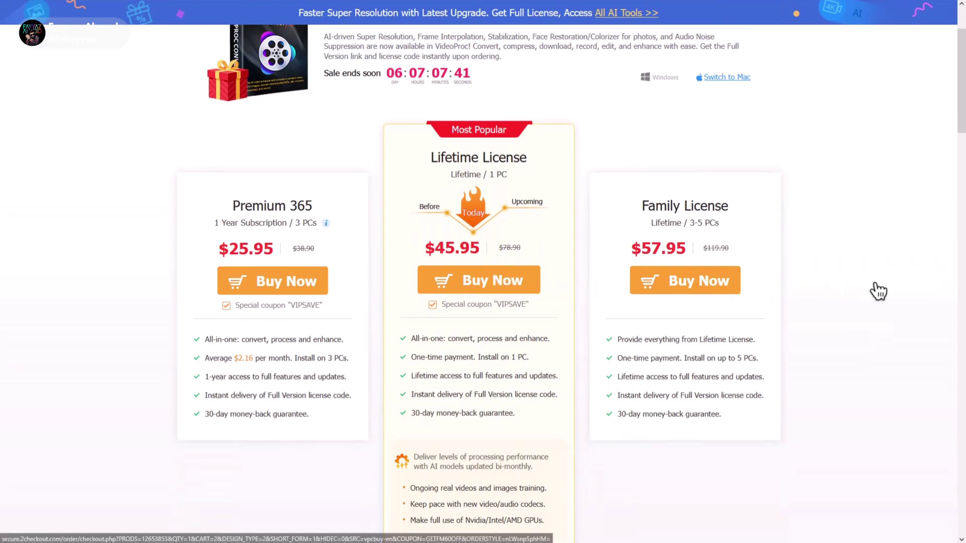
pyautogui.scroll(3, 876, 286)
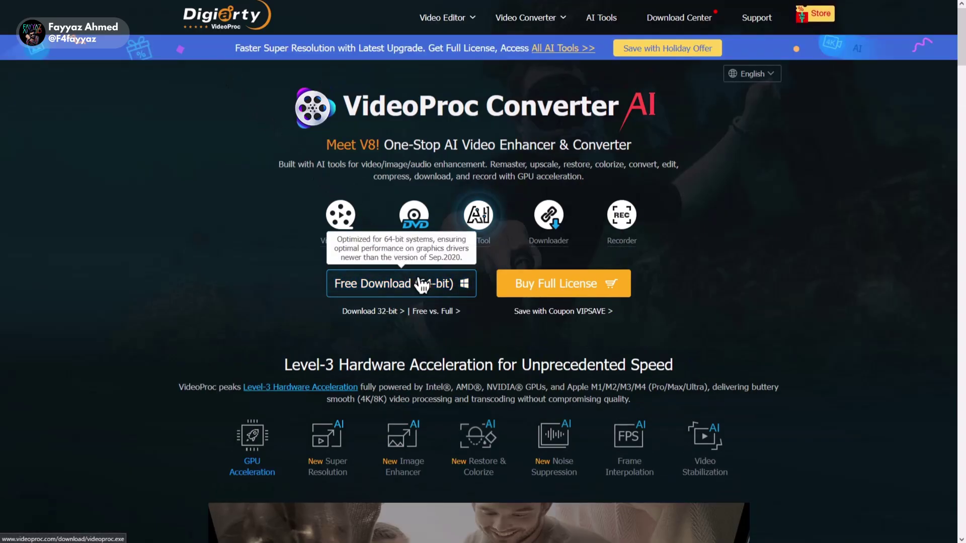
# - Start the free 64-bit download, then go to the V7.5 giveaway Special Offer page
pyautogui.click(422, 285)
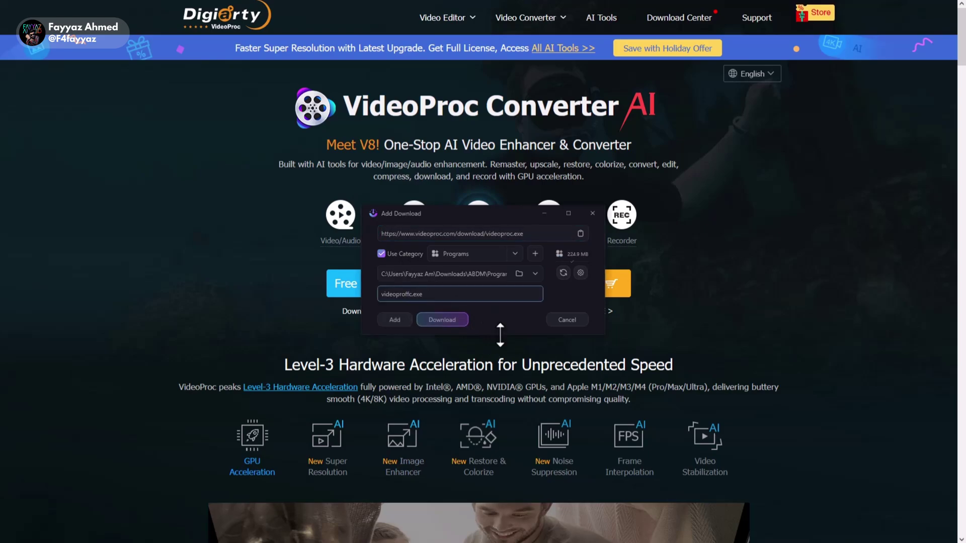
pyautogui.click(442, 320)
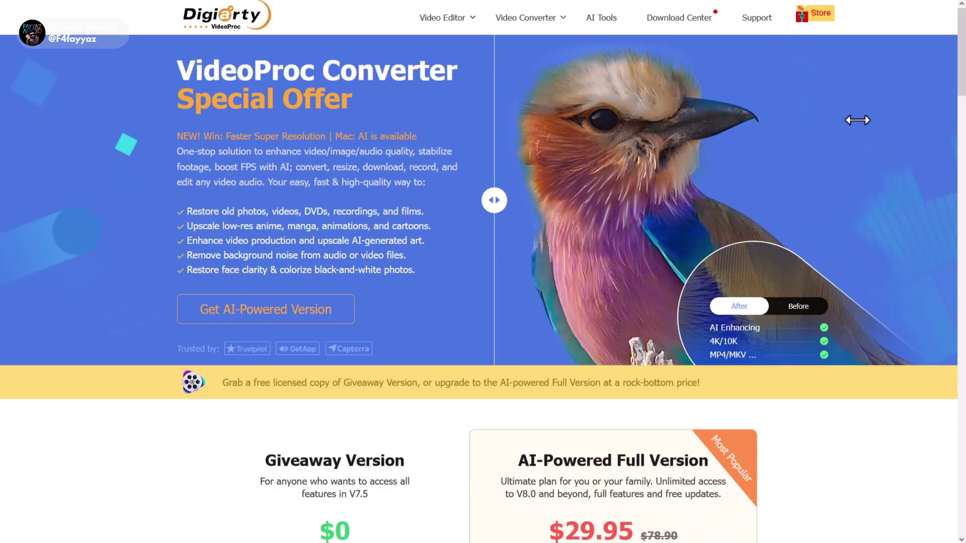
pyautogui.scroll(-4, 858, 120)
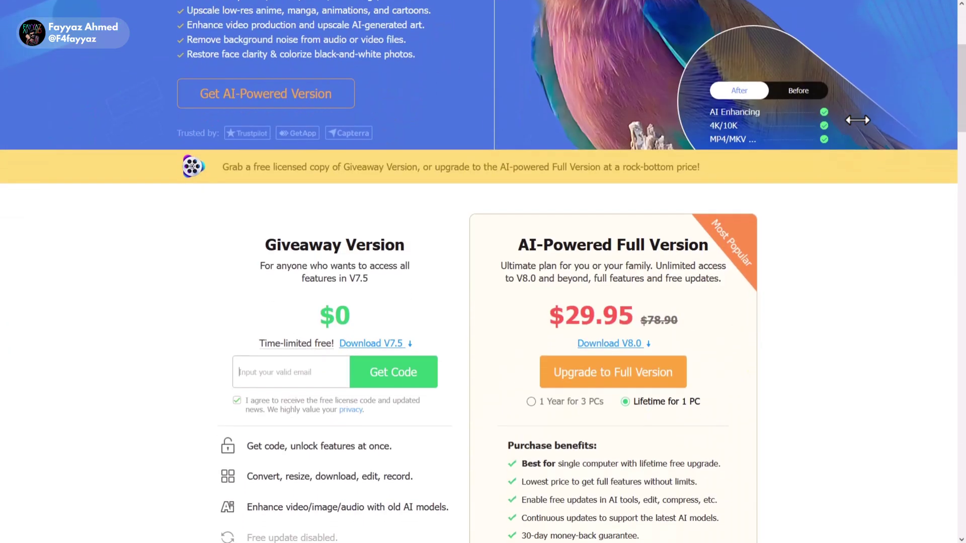
pyautogui.scroll(-3, 857, 120)
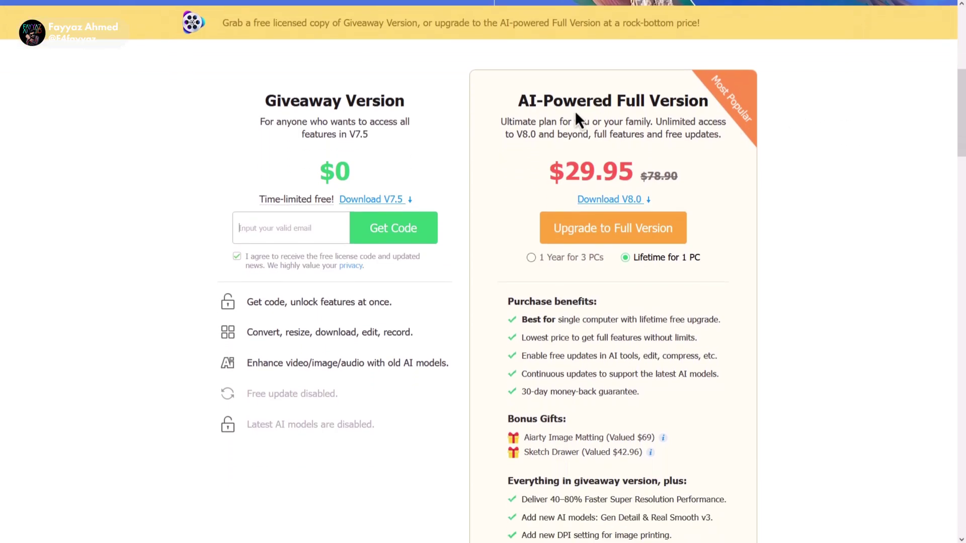
pyautogui.moveTo(257, 106); pyautogui.dragTo(418, 113)
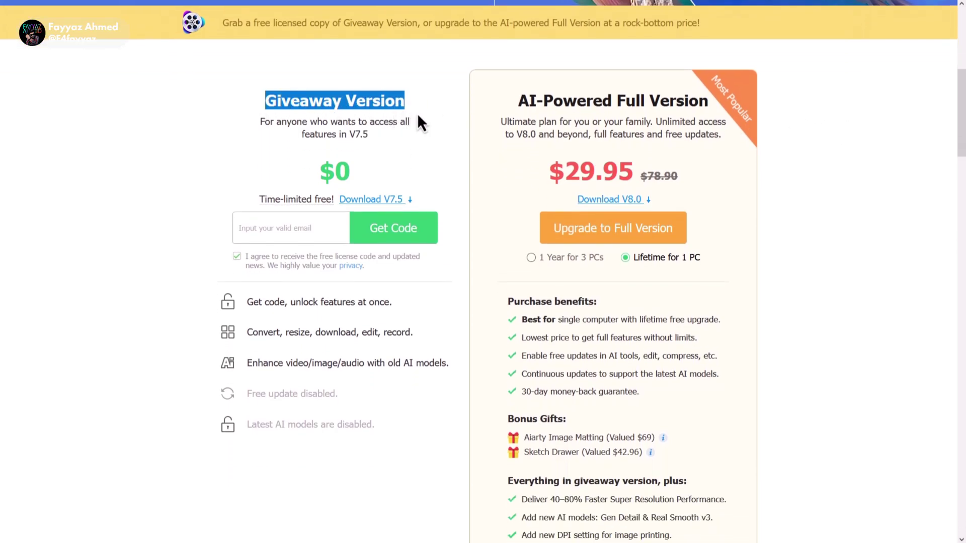
pyautogui.click(408, 141)
pyautogui.moveTo(369, 134); pyautogui.dragTo(349, 136)
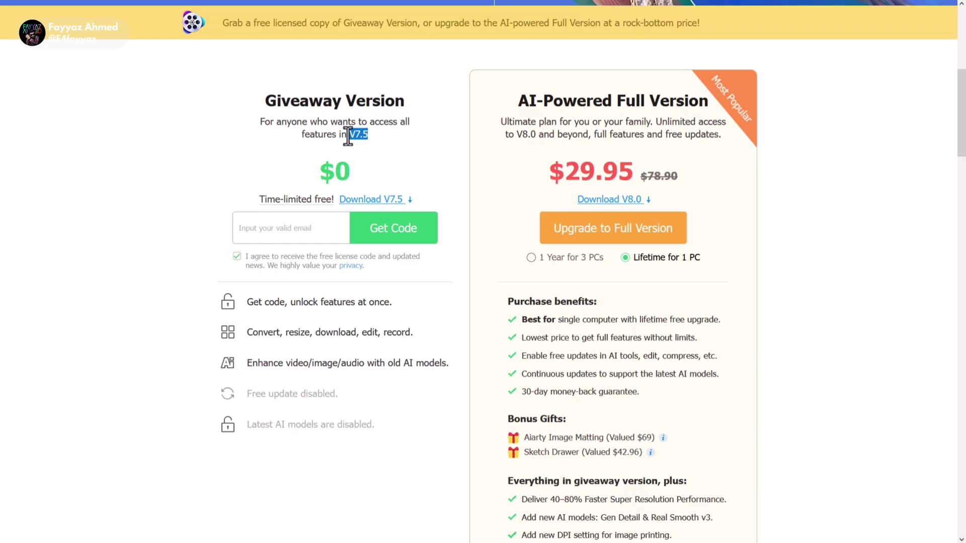
pyautogui.moveTo(649, 194); pyautogui.dragTo(677, 201)
pyautogui.scroll(-5, 615, 245)
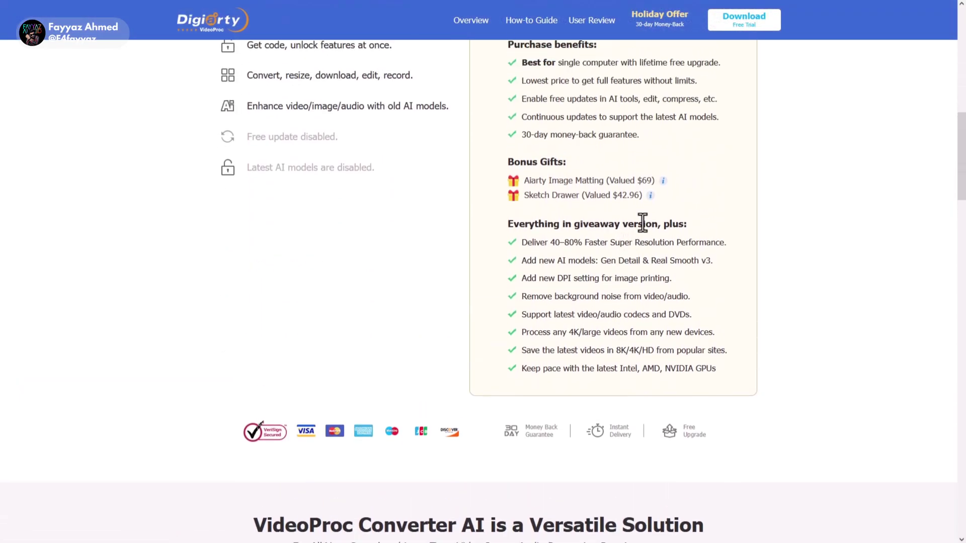
pyautogui.scroll(5, 665, 221)
pyautogui.scroll(1, 665, 222)
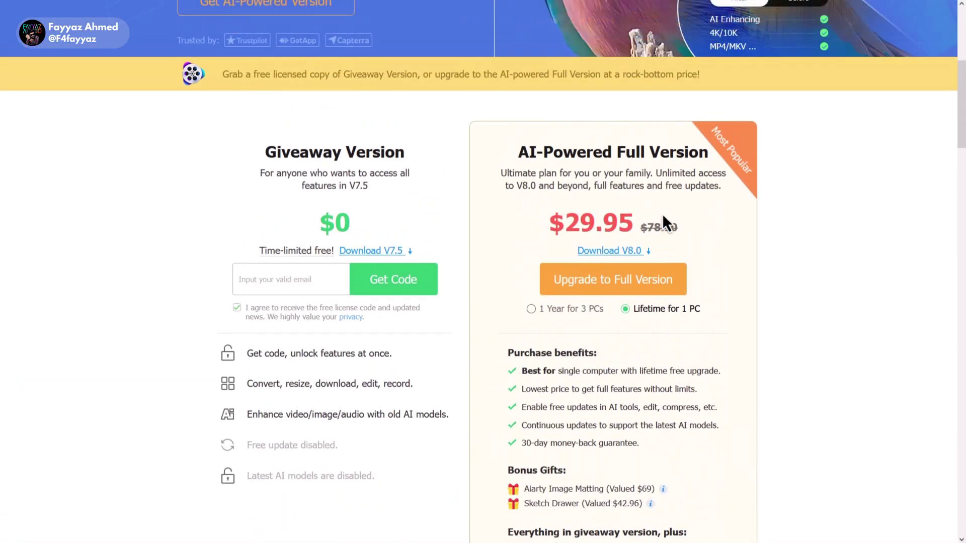
pyautogui.click(262, 280)
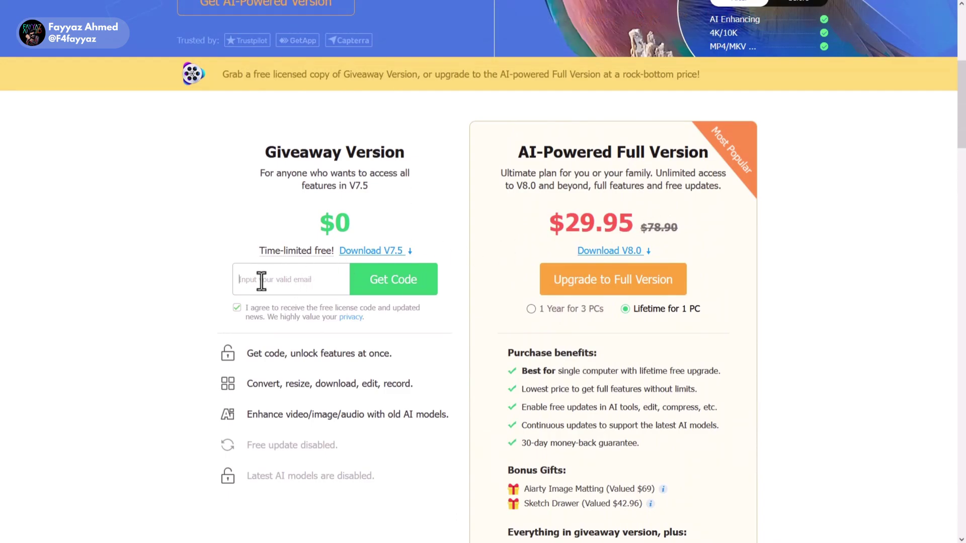